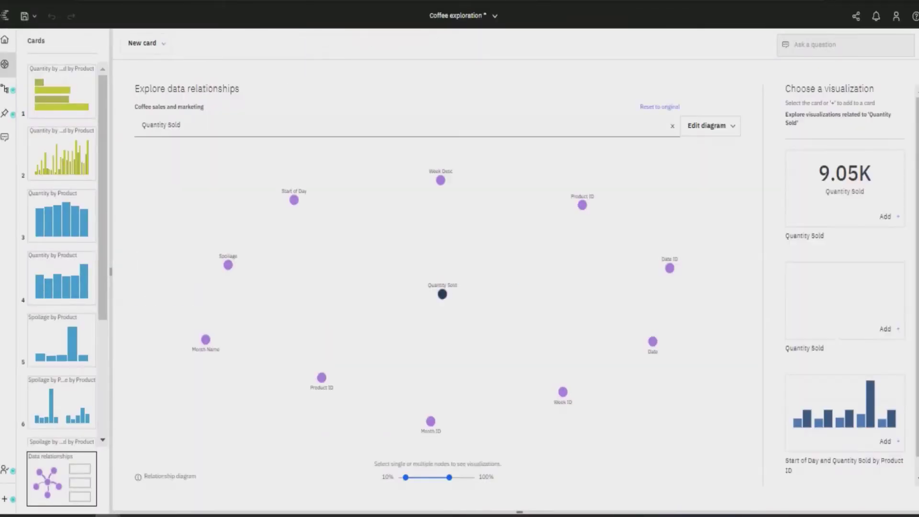
Select the Month Name node and ask the assistant to 'make dashboard' for the promotion results
{"action": "left_click", "coordinate": [206, 340]}
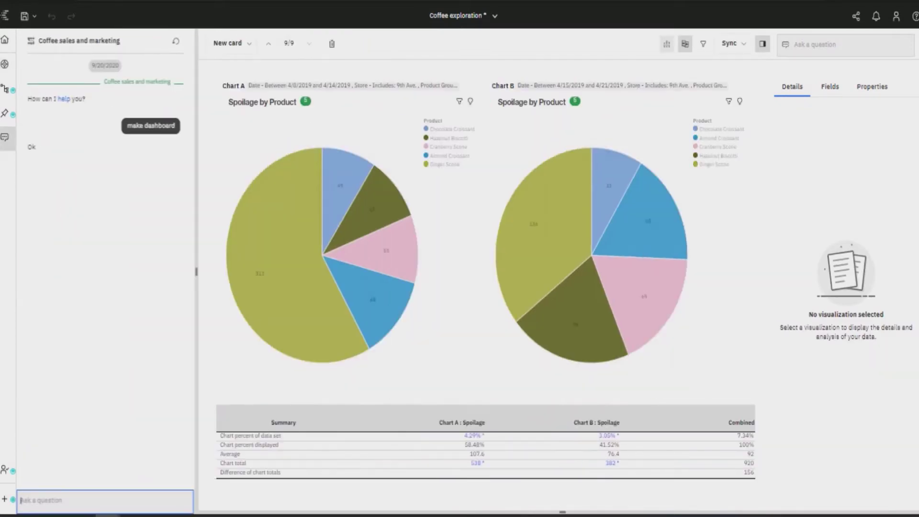
{"action": "type", "text": "make dashboa"}
{"action": "key", "text": "Return"}
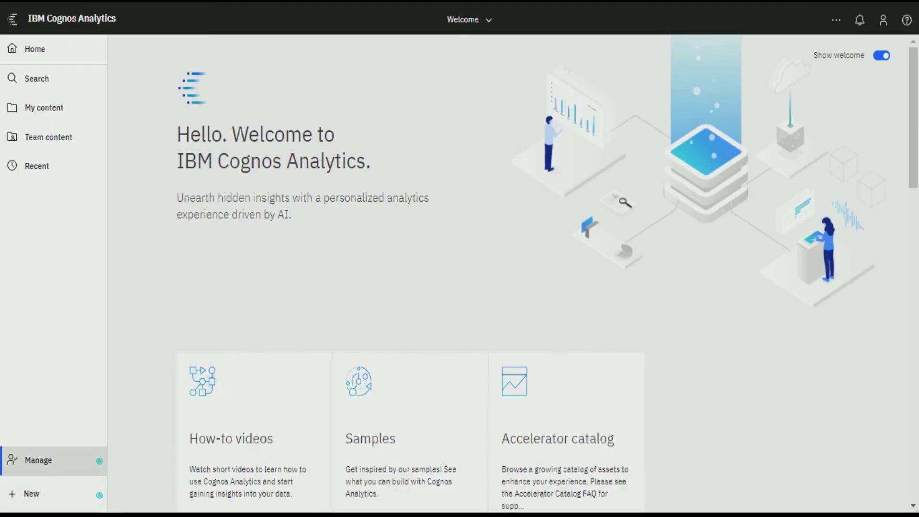
Show the data server connections and the list of connection types for a new connection
{"action": "left_click", "coordinate": [38, 460]}
{"action": "left_click", "coordinate": [173, 209]}
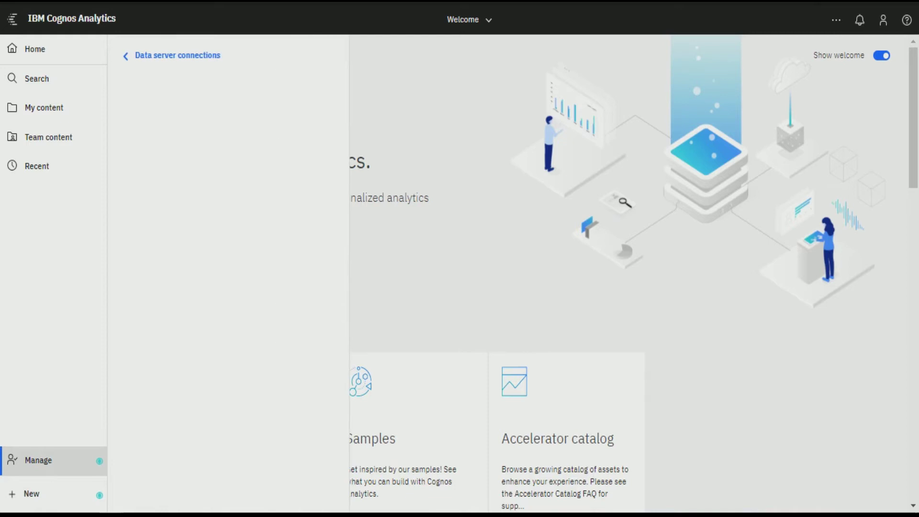
{"action": "left_click", "coordinate": [334, 81]}
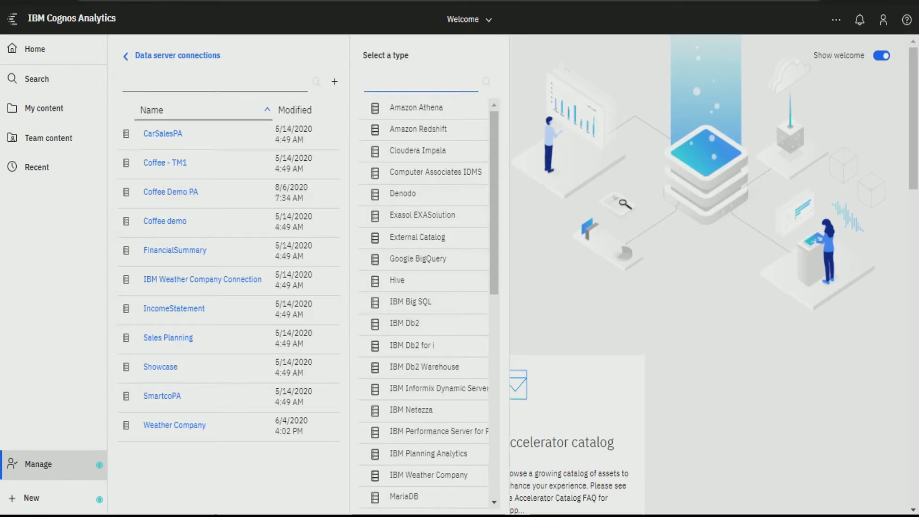
{"action": "scroll", "coordinate": [427, 302], "scroll_direction": "down", "scroll_amount": 2}
{"action": "scroll", "coordinate": [428, 302], "scroll_direction": "down", "scroll_amount": 2}
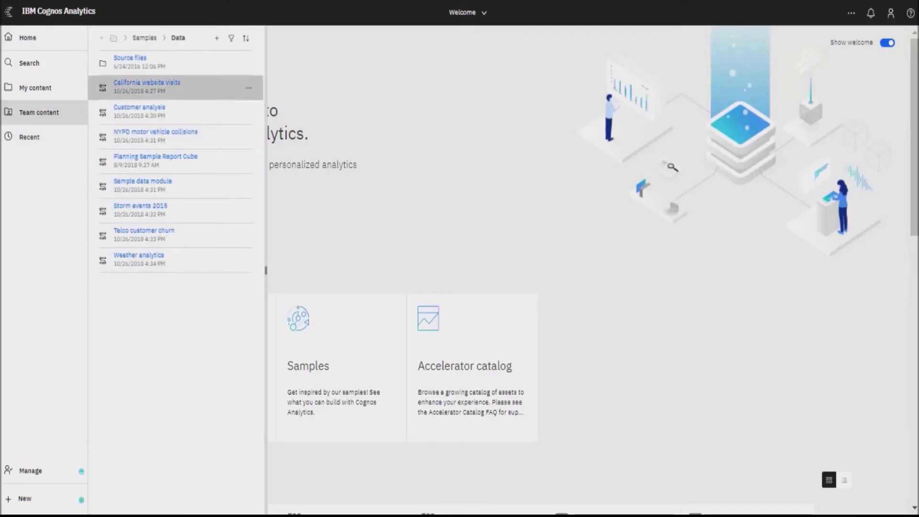
In Customer analysis, create a Renewals-to-Offers relationship joined on the State columns
{"action": "left_click", "coordinate": [173, 88]}
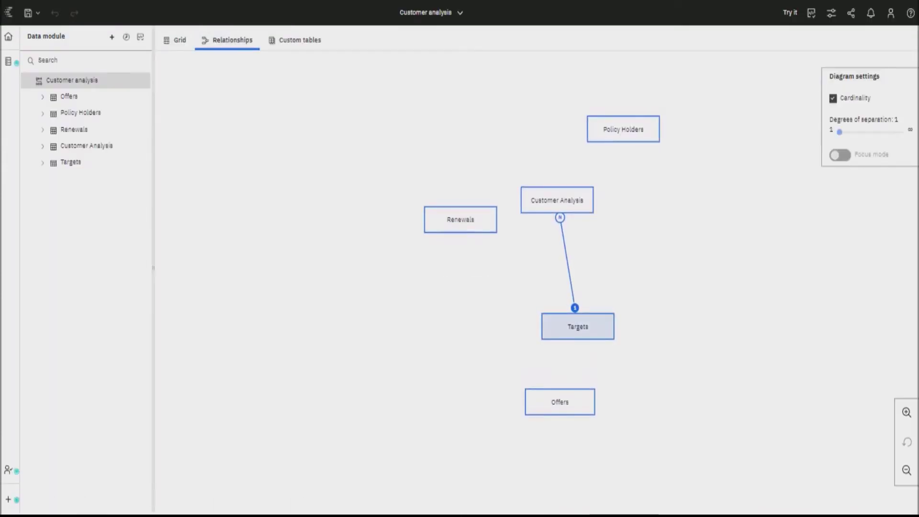
{"action": "left_click_drag", "start_coordinate": [578, 327], "coordinate": [625, 313]}
{"action": "left_click", "coordinate": [460, 219]}
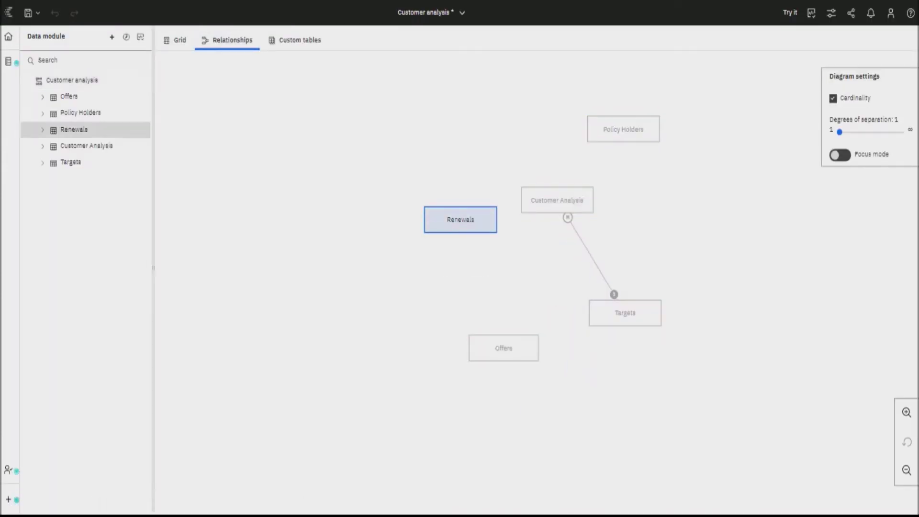
{"action": "right_click", "coordinate": [474, 228]}
{"action": "left_click", "coordinate": [519, 271]}
{"action": "left_click", "coordinate": [529, 145]}
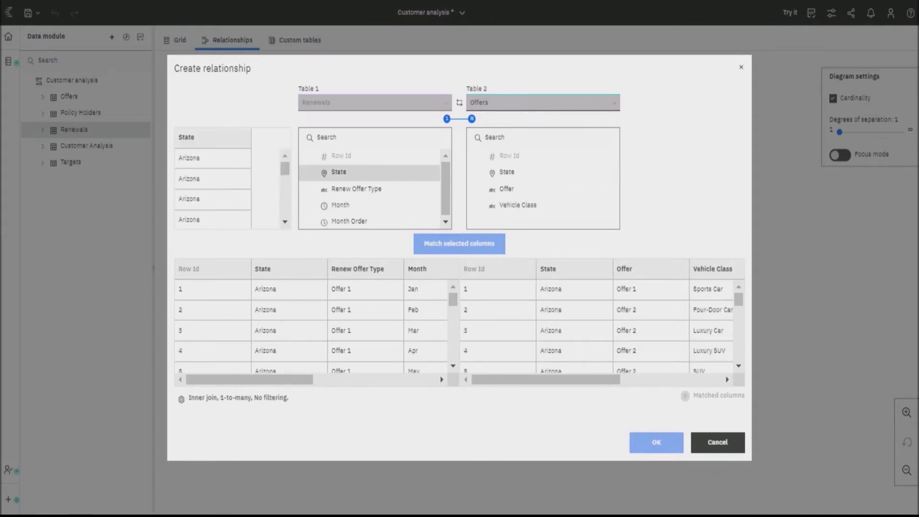
{"action": "left_click", "coordinate": [507, 173]}
{"action": "left_click", "coordinate": [459, 244]}
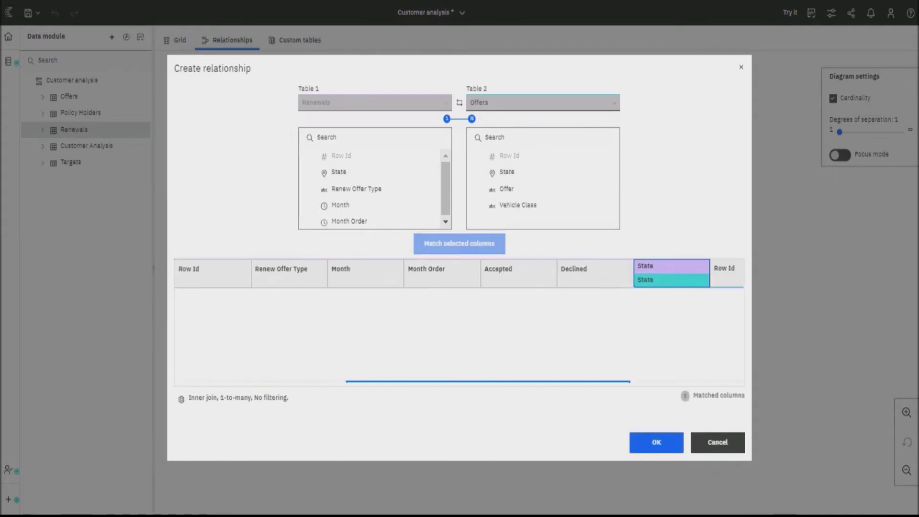
{"action": "left_click", "coordinate": [657, 443]}
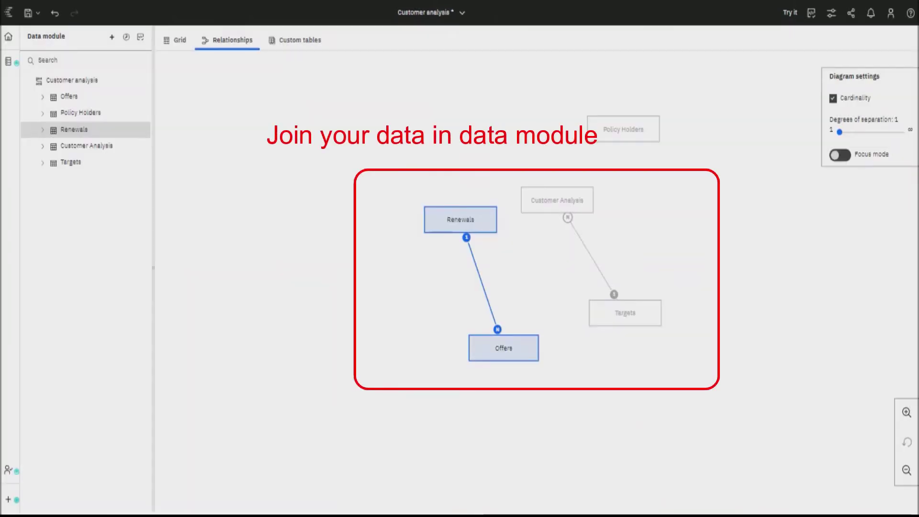
Preview the Offers, Policy Holders and Targets table rows in the grid view
{"action": "left_click", "coordinate": [179, 39]}
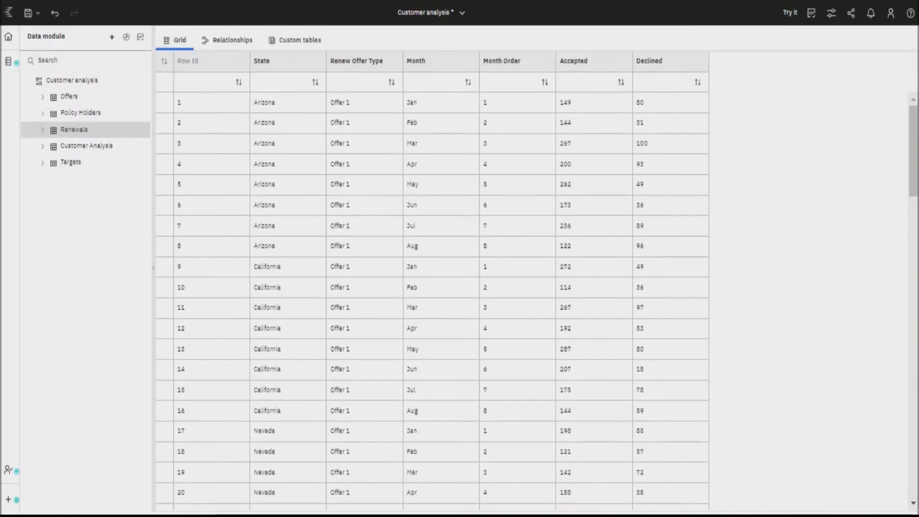
{"action": "left_click", "coordinate": [69, 96]}
{"action": "left_click", "coordinate": [80, 113]}
{"action": "left_click", "coordinate": [71, 162]}
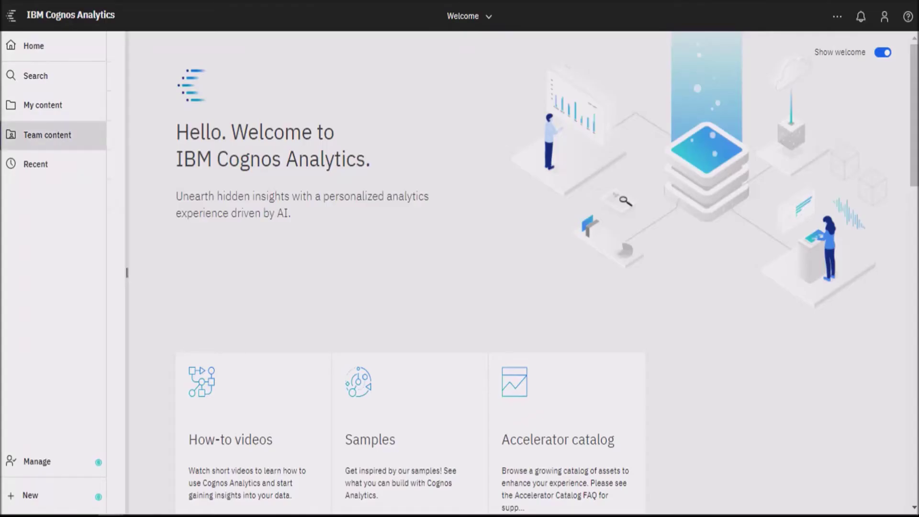
Open the GO Americas Inc. report and zoom the page out
{"action": "left_click", "coordinate": [176, 96]}
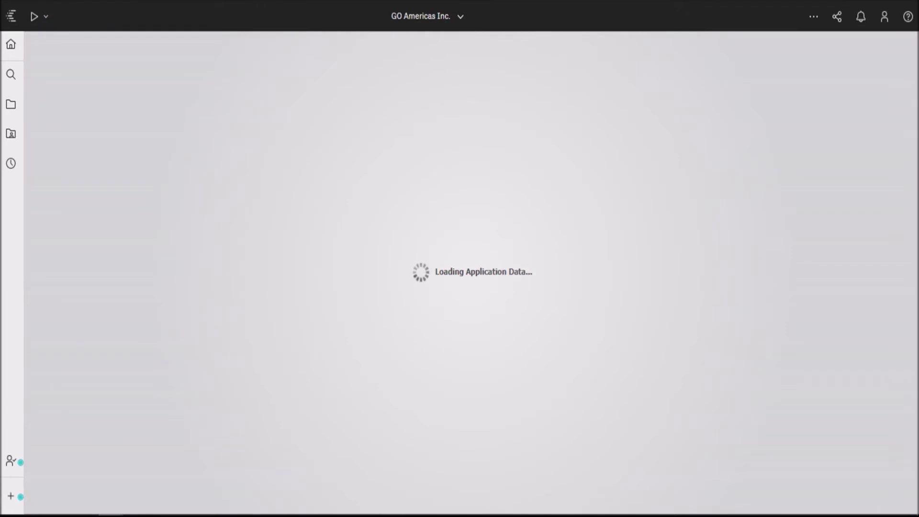
{"action": "key", "text": "ctrl+minus"}
{"action": "key", "text": "ctrl+minus"}
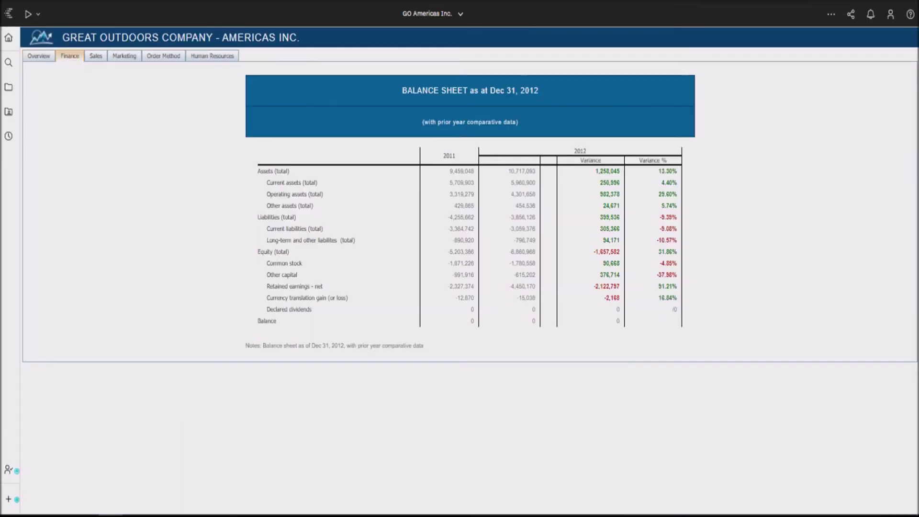
{"action": "scroll", "coordinate": [460, 359], "scroll_direction": "down", "scroll_amount": 5}
{"action": "scroll", "coordinate": [459, 359], "scroll_direction": "down", "scroll_amount": 5}
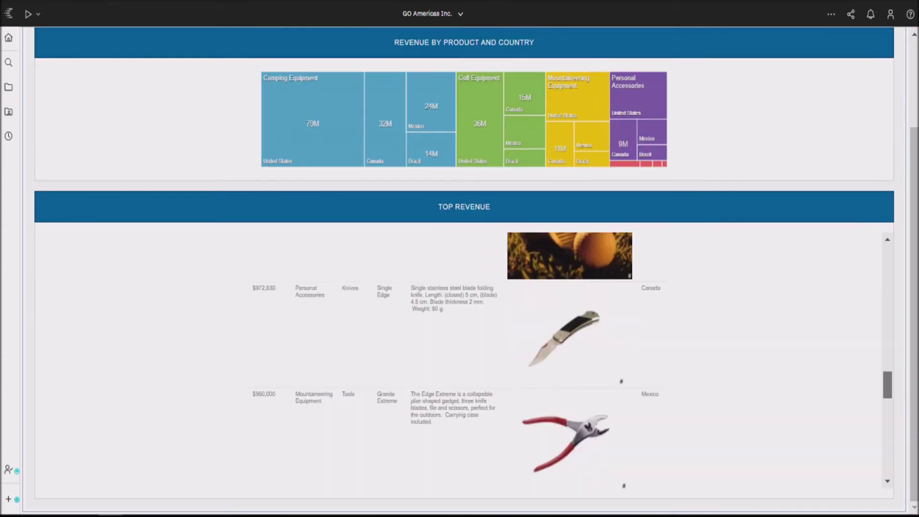
{"action": "scroll", "coordinate": [460, 359], "scroll_direction": "down", "scroll_amount": 5}
{"action": "scroll", "coordinate": [460, 287], "scroll_direction": "up", "scroll_amount": 5}
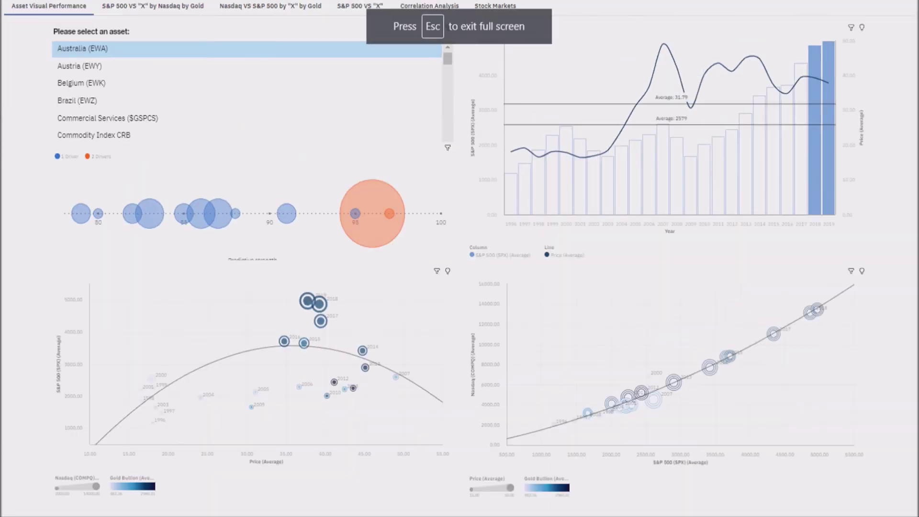
View the first dashboard sheet for Austria, Belgium, Brazil and Commercial Services
{"action": "left_click", "coordinate": [87, 66]}
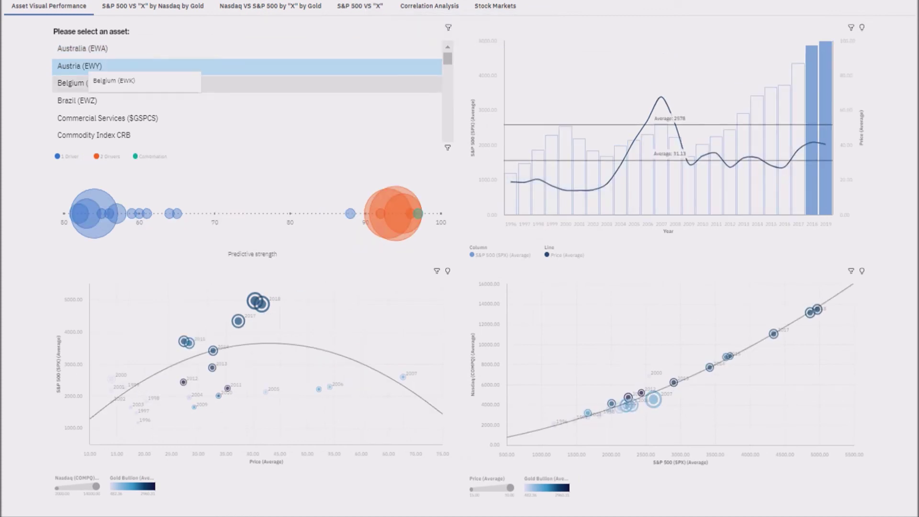
{"action": "left_click", "coordinate": [79, 82]}
{"action": "left_click", "coordinate": [77, 101]}
{"action": "left_click", "coordinate": [108, 118]}
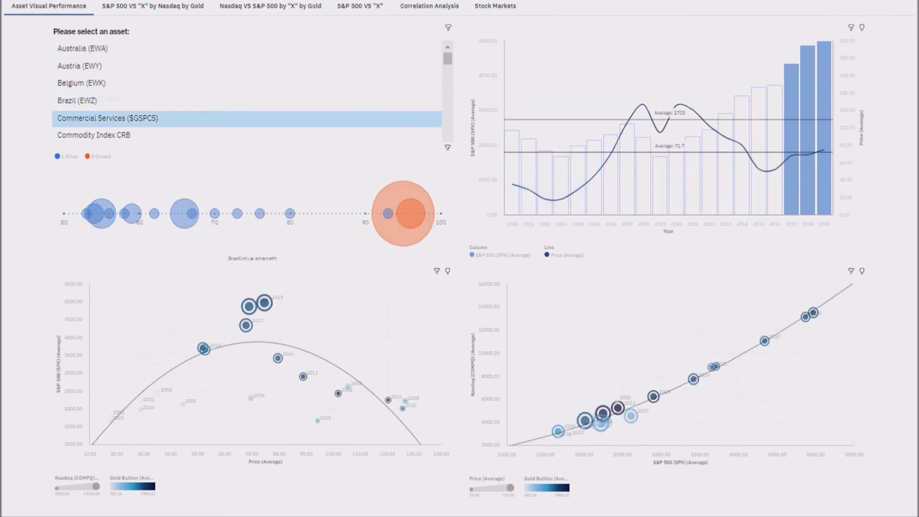
On the S&P 500 VS "X" by Nasdaq by Gold sheet, plot Belgium, Brazil and Europe (MSEAFE)
{"action": "left_click", "coordinate": [153, 6]}
{"action": "left_click", "coordinate": [75, 83]}
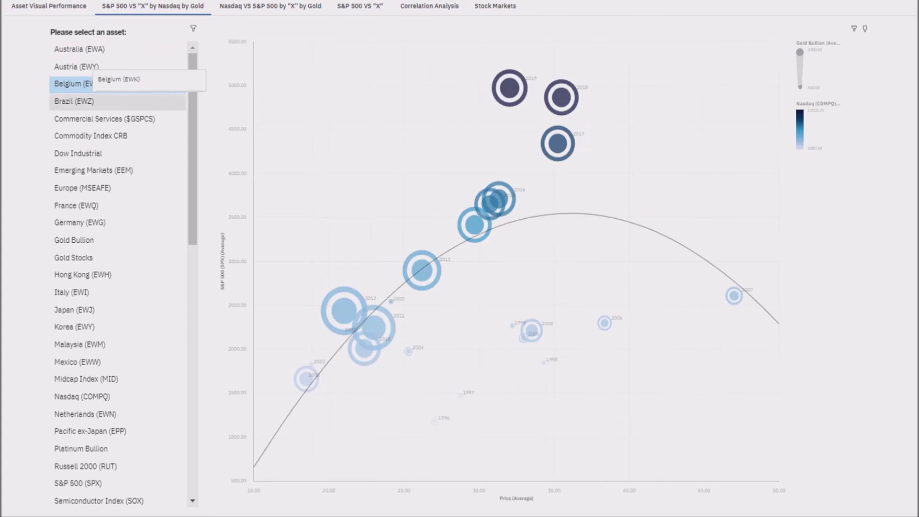
{"action": "left_click", "coordinate": [79, 100]}
{"action": "left_click", "coordinate": [72, 188]}
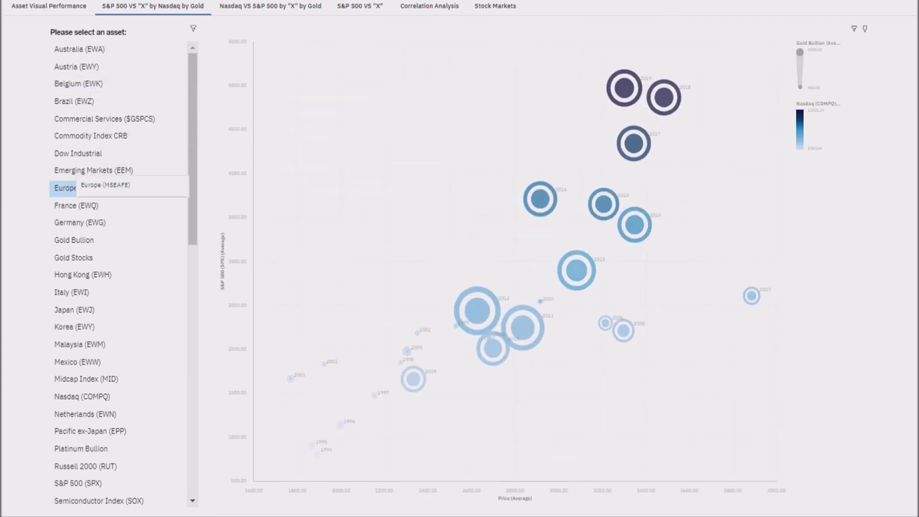
{"action": "left_click", "coordinate": [79, 274]}
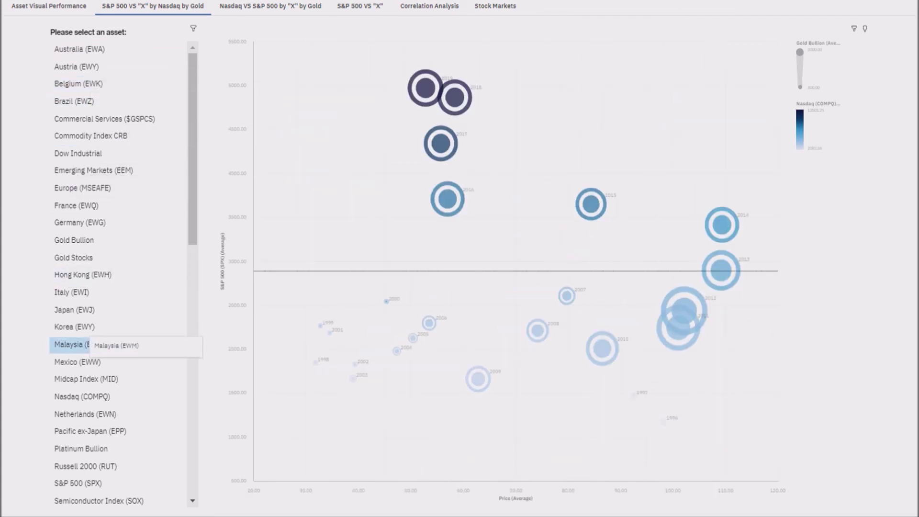
On the Nasdaq VS S&P 500 by "X" by Gold sheet, chart Commercial Services and Dow Industrial
{"action": "left_click", "coordinate": [270, 6]}
{"action": "left_click", "coordinate": [81, 119]}
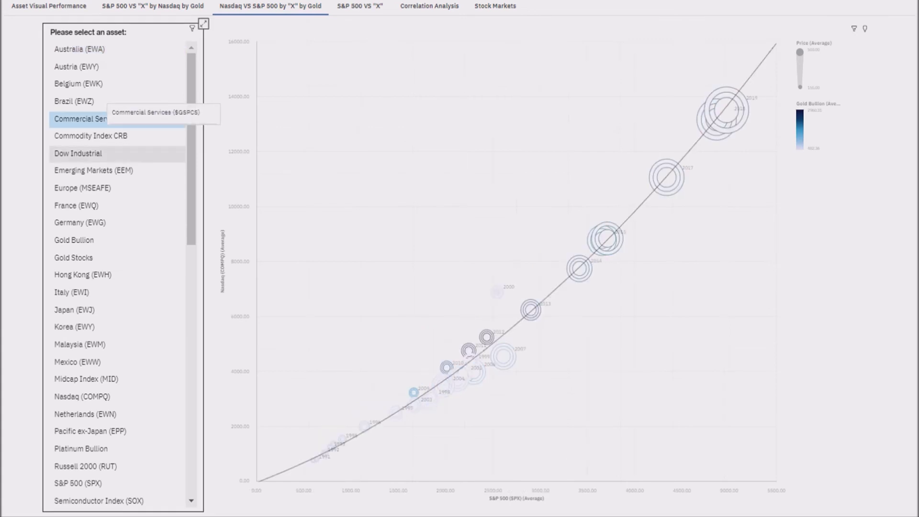
{"action": "left_click", "coordinate": [78, 153]}
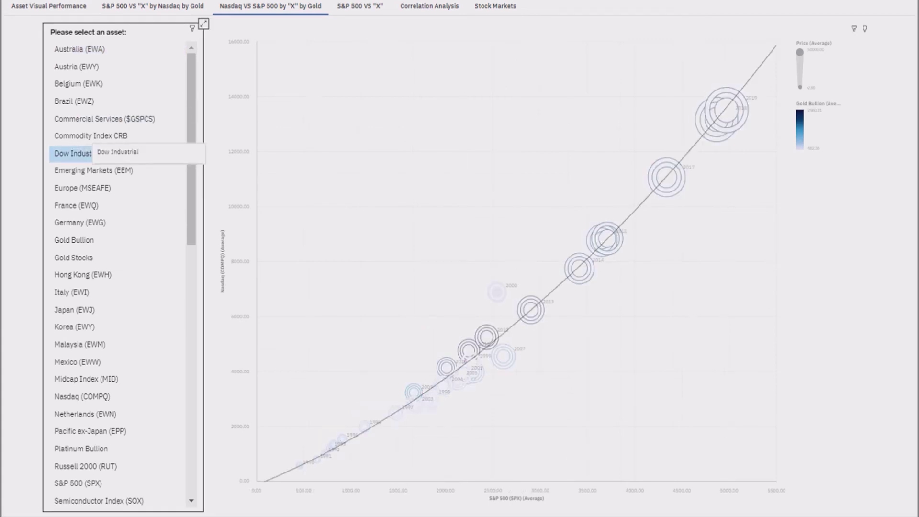
On the S&P 500 VS "X" sheet, compare Commodity Index CRB, France, Hong Kong and Midcap Index
{"action": "left_click", "coordinate": [359, 6]}
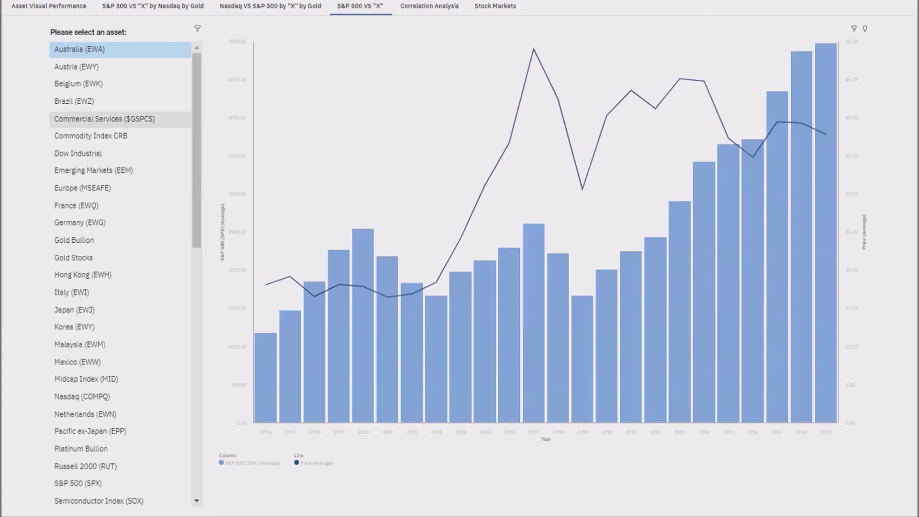
{"action": "left_click", "coordinate": [68, 84]}
{"action": "left_click", "coordinate": [89, 135]}
{"action": "left_click", "coordinate": [75, 206]}
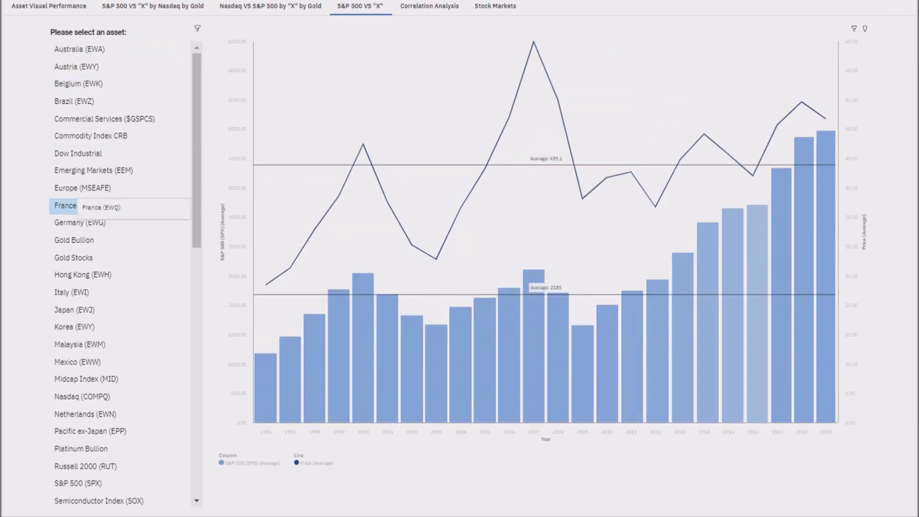
{"action": "left_click", "coordinate": [72, 274]}
{"action": "left_click", "coordinate": [86, 378]}
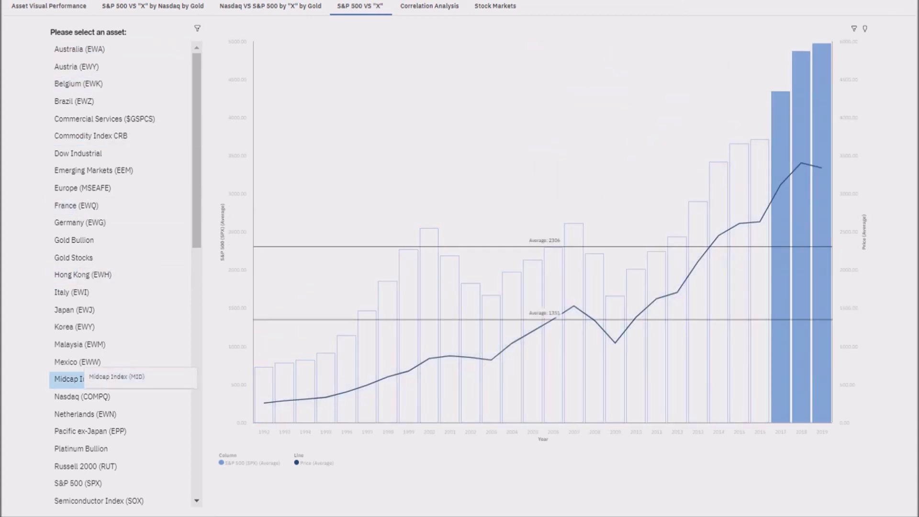
Show Correlation Analysis driver strength for Brazil, Germany, Italy, Malaysia and Pacific ex-Japan
{"action": "left_click", "coordinate": [430, 6]}
{"action": "left_click", "coordinate": [72, 102]}
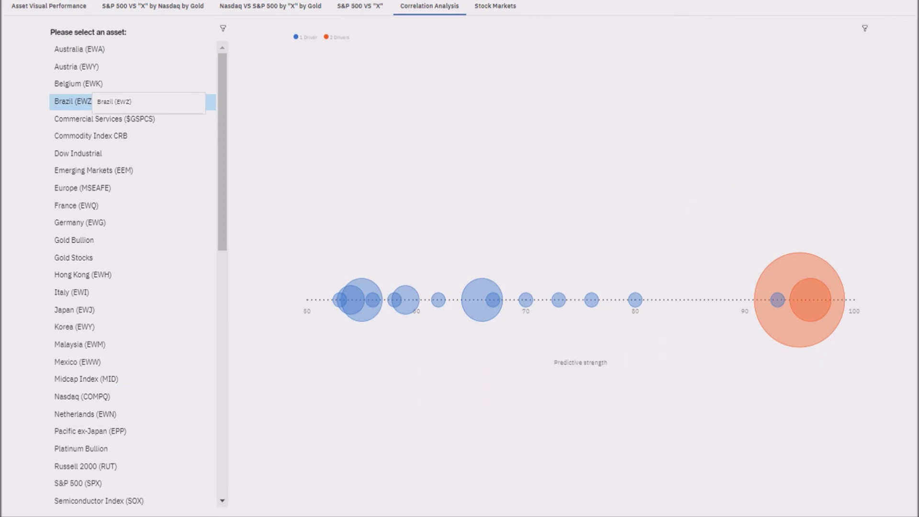
{"action": "left_click", "coordinate": [79, 222]}
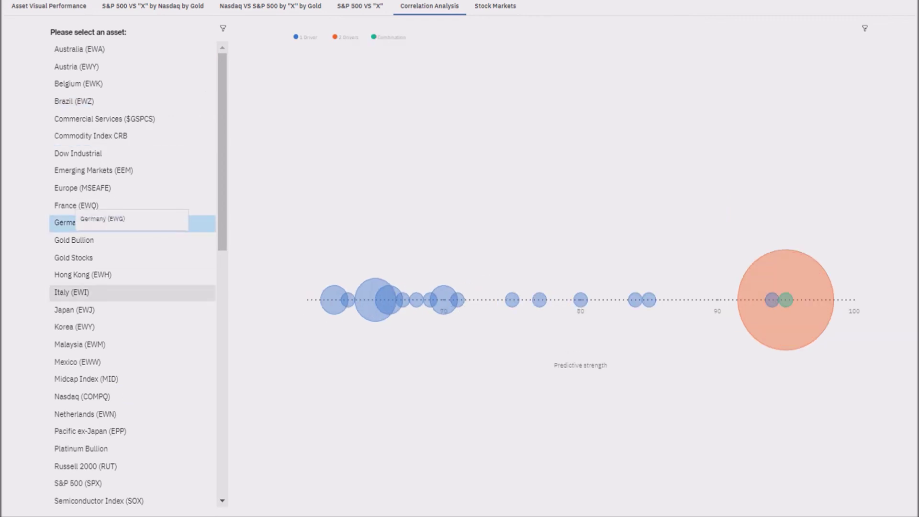
{"action": "left_click", "coordinate": [70, 292]}
{"action": "left_click", "coordinate": [79, 344]}
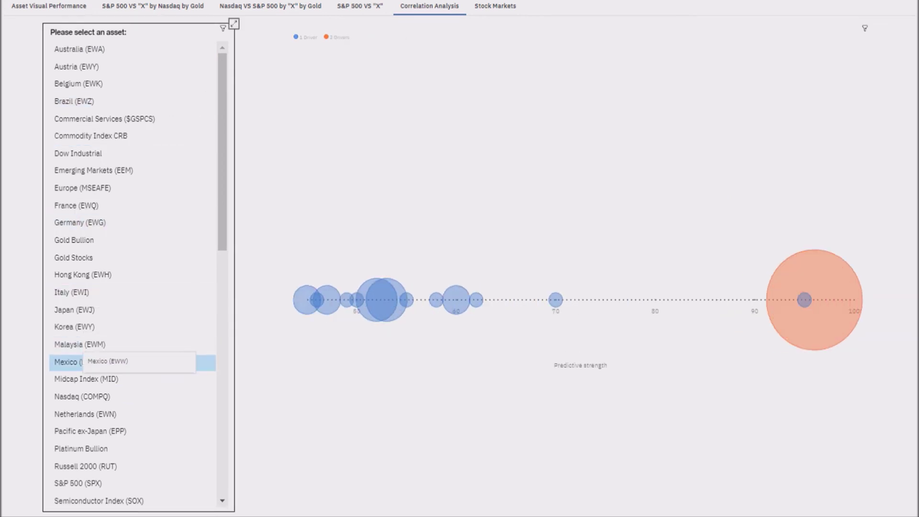
{"action": "left_click", "coordinate": [79, 431]}
On the Stock Markets sheet, view maps and past performance for Austria, Brazil and the US
{"action": "left_click", "coordinate": [495, 6]}
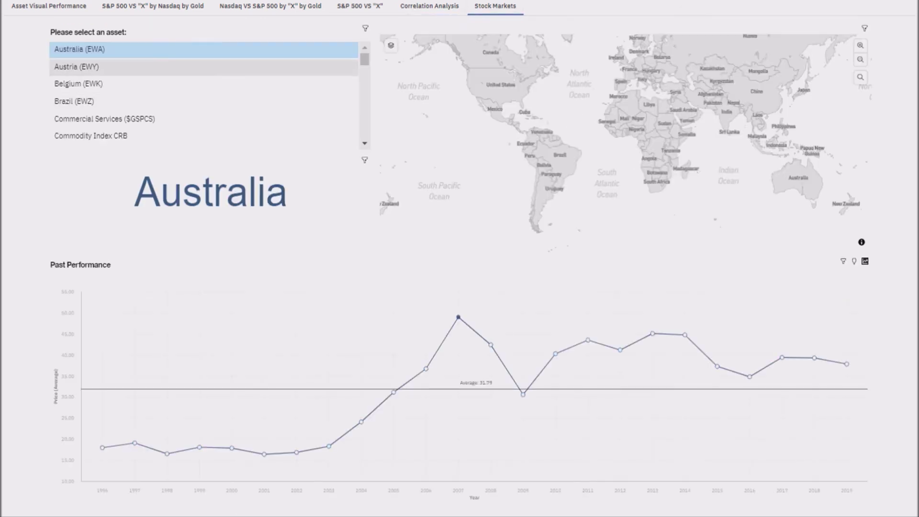
{"action": "left_click", "coordinate": [79, 67]}
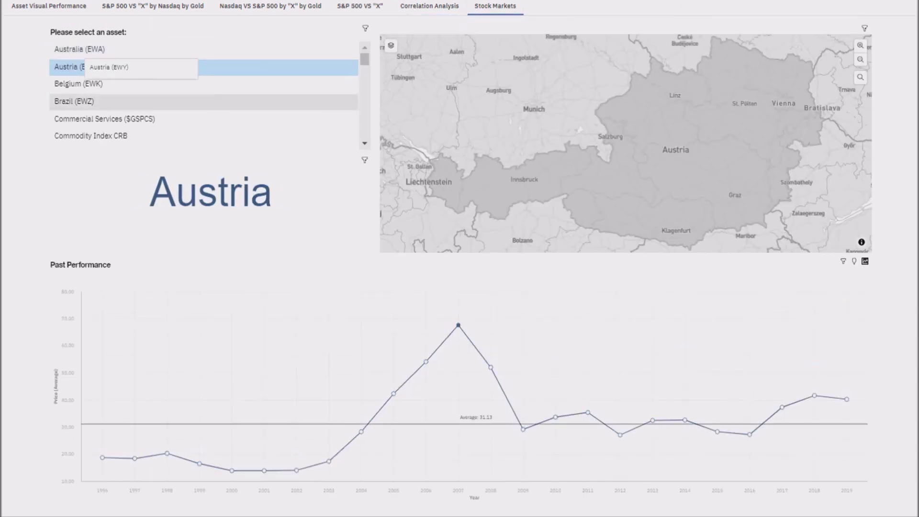
{"action": "left_click", "coordinate": [79, 101]}
{"action": "left_click", "coordinate": [79, 119]}
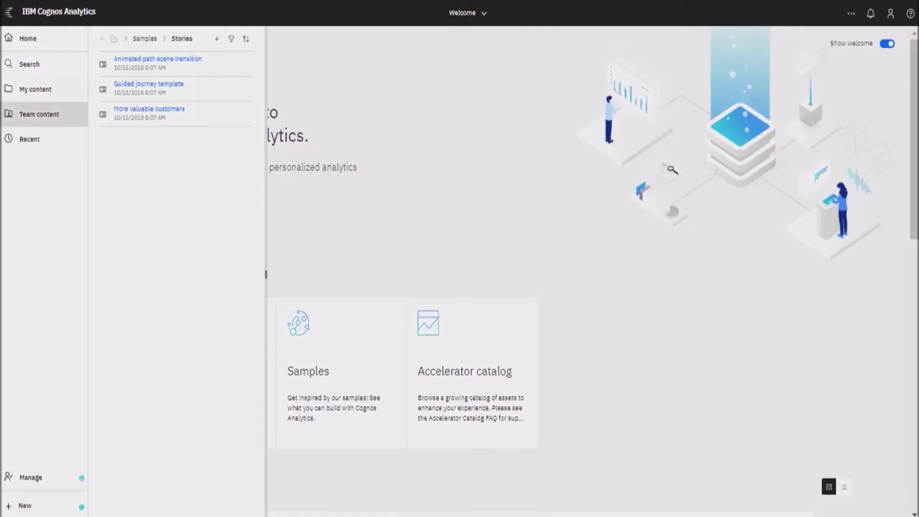
Load the 'More valuable customers' story from Samples > Stories
{"action": "left_click", "coordinate": [143, 114]}
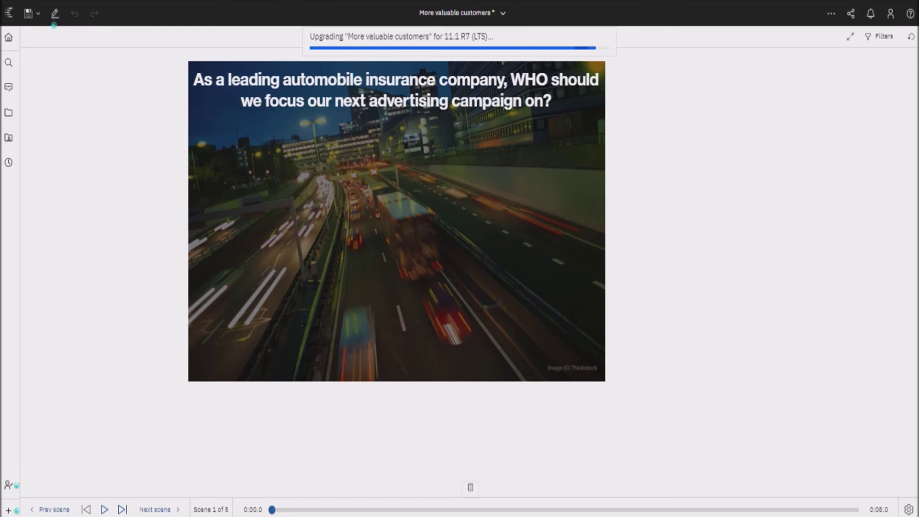